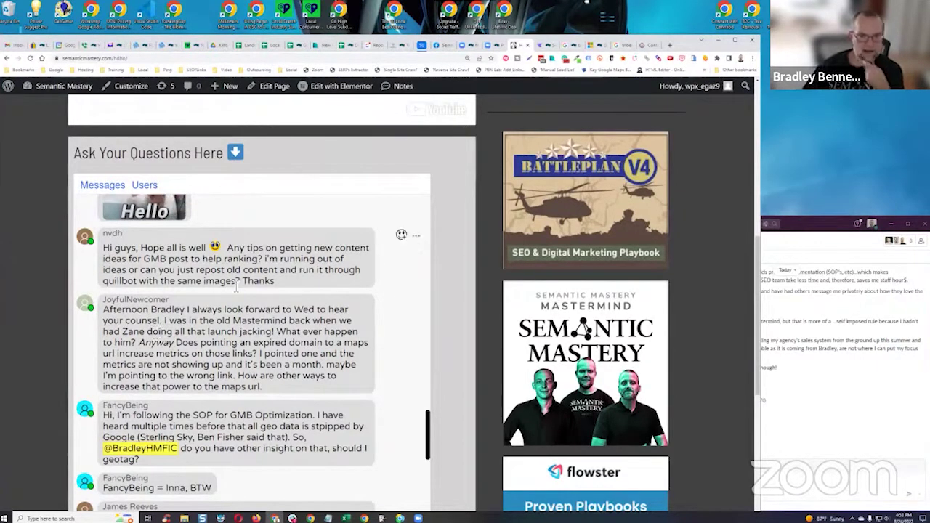
- Highlight and clear text in nvdh's question, then adjust the window to show the Untitled Jasper document
left_click_drag(231, 283, 184, 284)
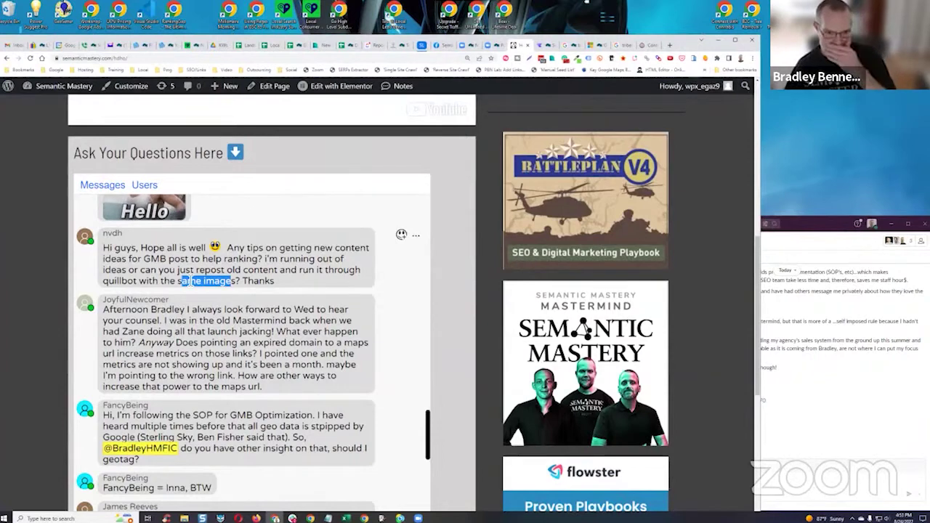
left_click(218, 279)
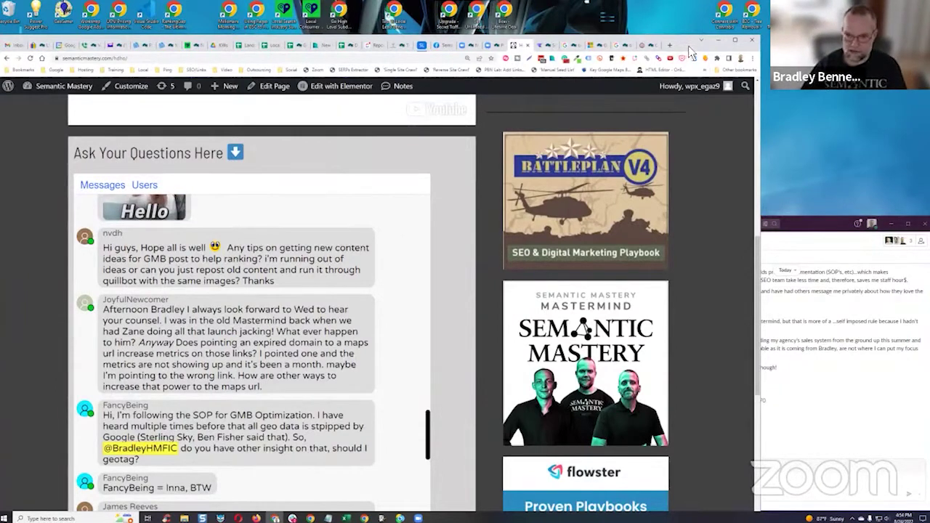
left_click_drag(689, 48, 690, 35)
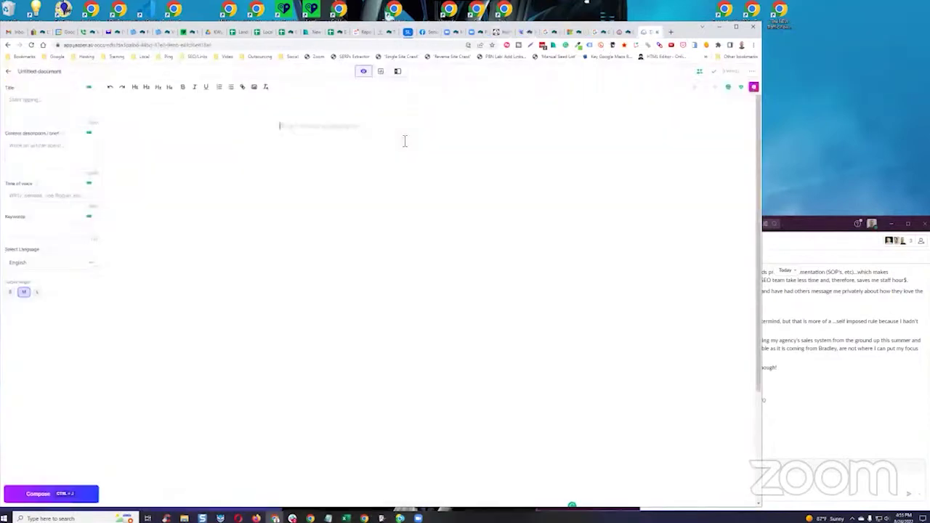
- Write a prompt for Google business post ideas for a tree service company, correct 'gooogle', and compose
type("H")
key("BackSpace")
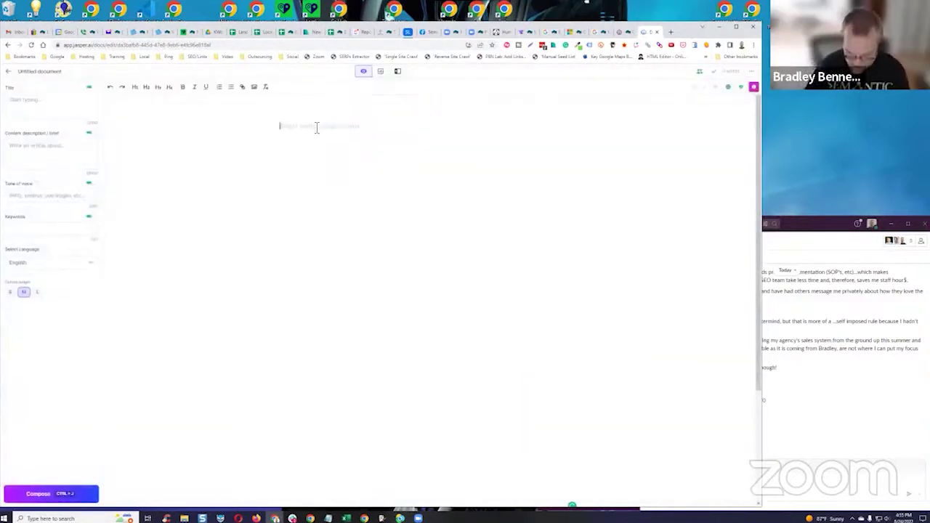
type("H")
key("BackSpace")
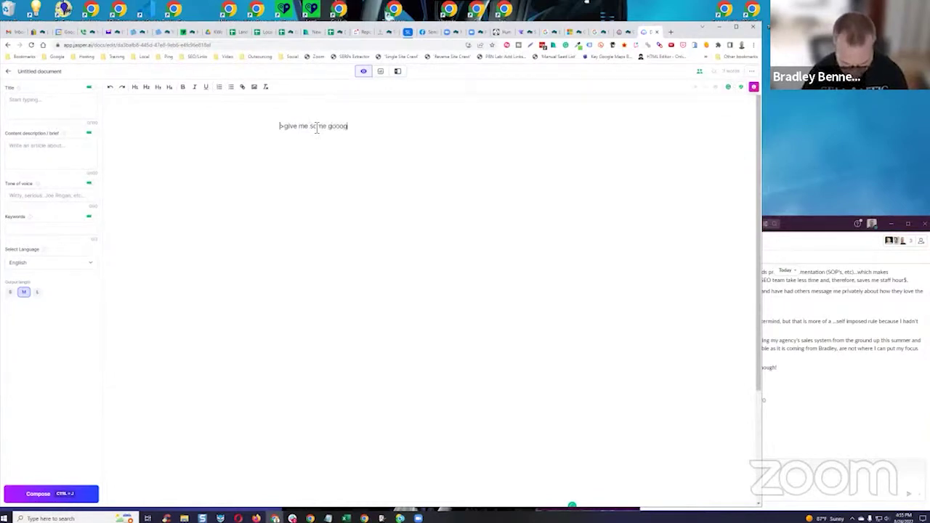
type("le business post ideas for a tree service")
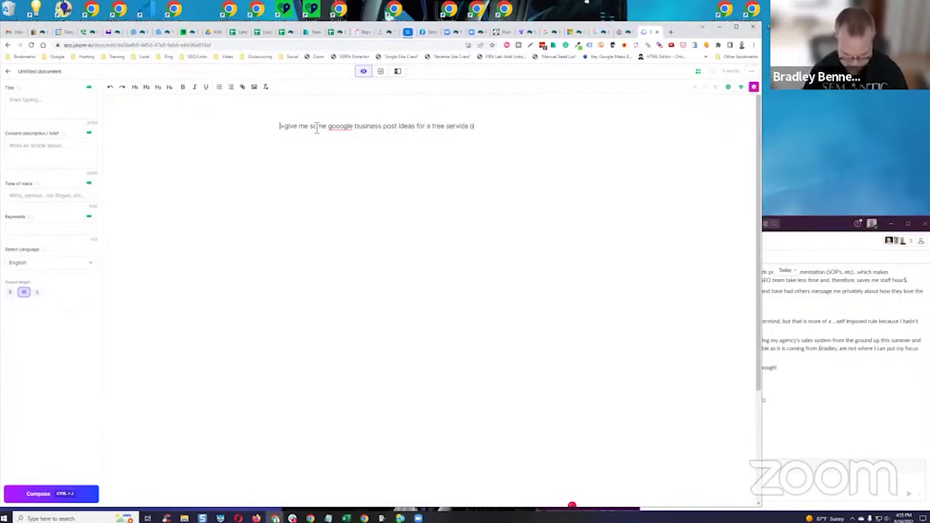
type("compan")
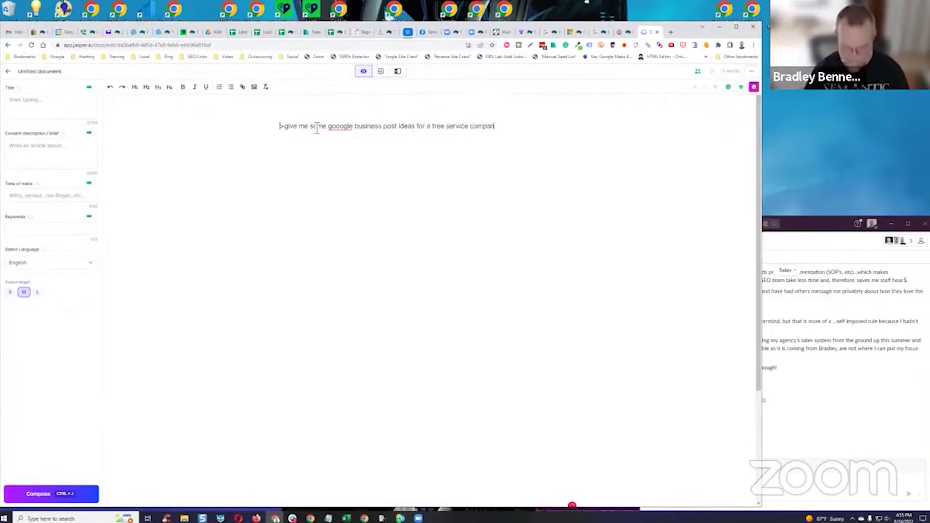
type("y")
right_click(341, 127)
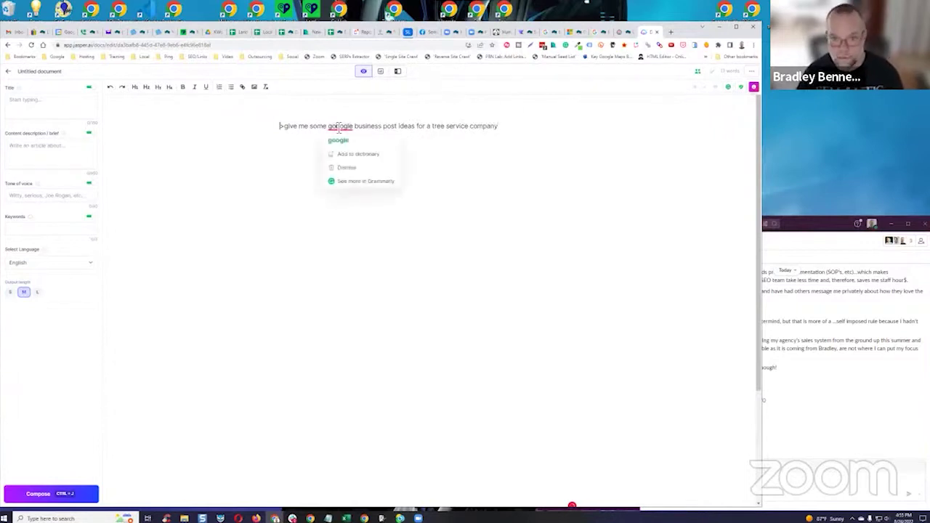
left_click(356, 153)
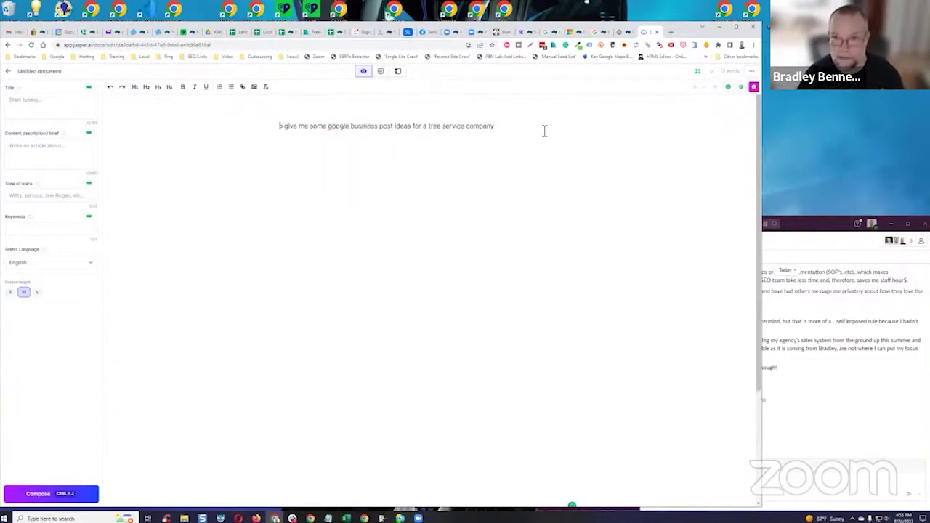
key("ctrl+Return")
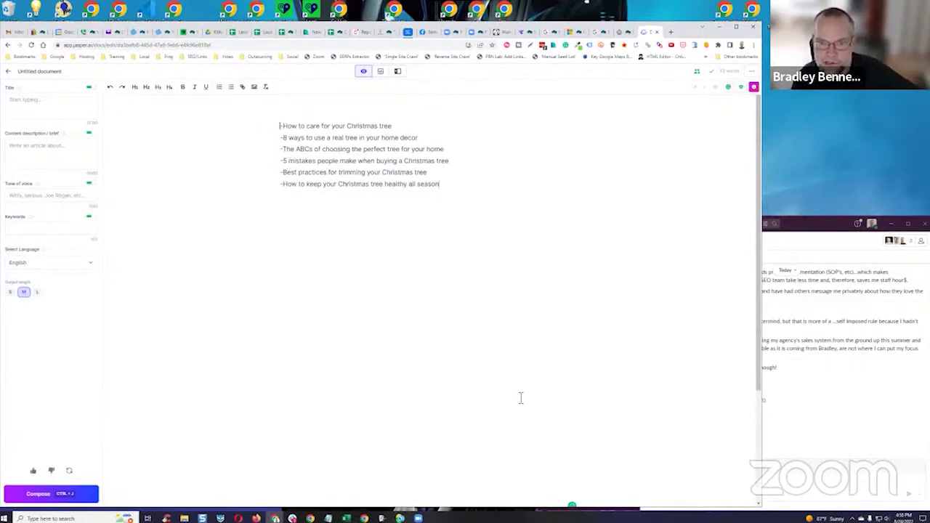
- Undo the Christmas-tree ideas and regenerate five tree-service post ideas, like arborist basics
left_click(69, 471)
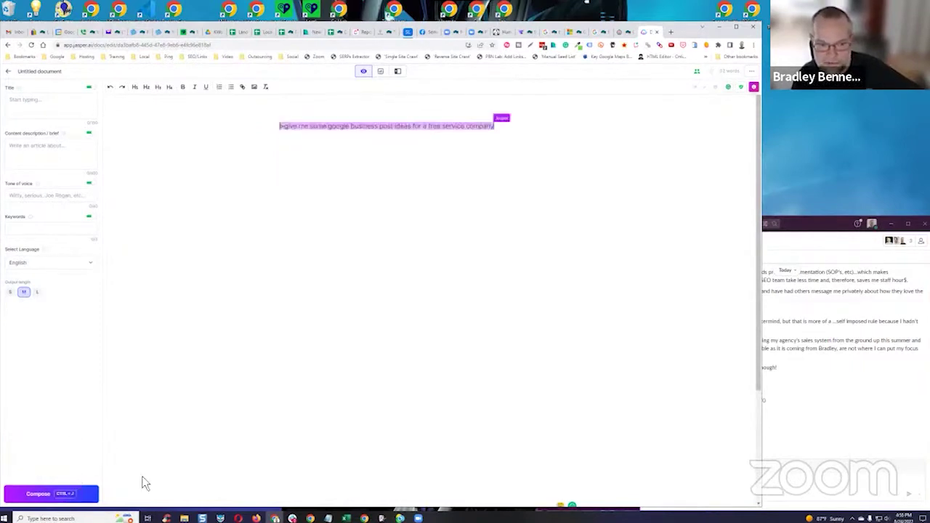
key("ctrl+j")
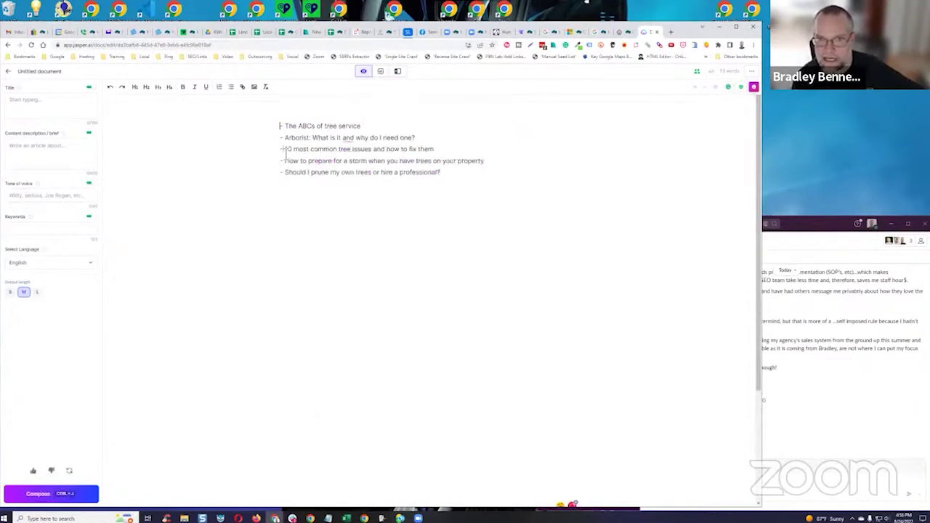
left_click_drag(283, 137, 494, 148)
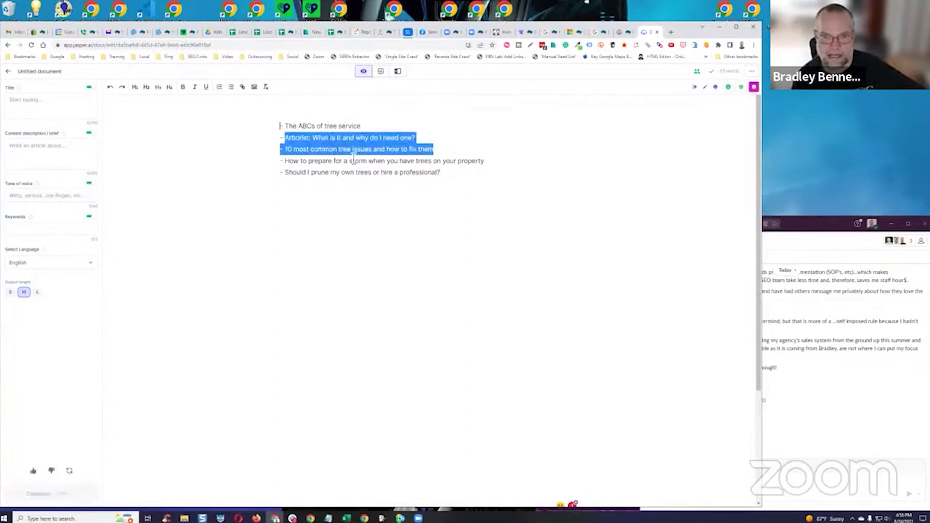
left_click(308, 143)
left_click(54, 163)
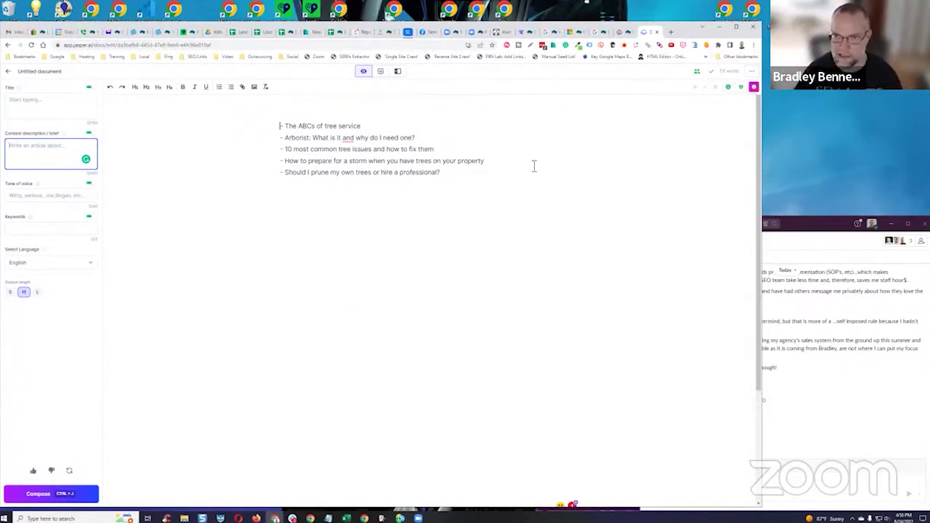
- Glance at the Semantic Mastery chat, then return to Jasper below the post ideas list
left_click(501, 32)
scroll(375, 243, "down", 1)
scroll(377, 242, "up", 1)
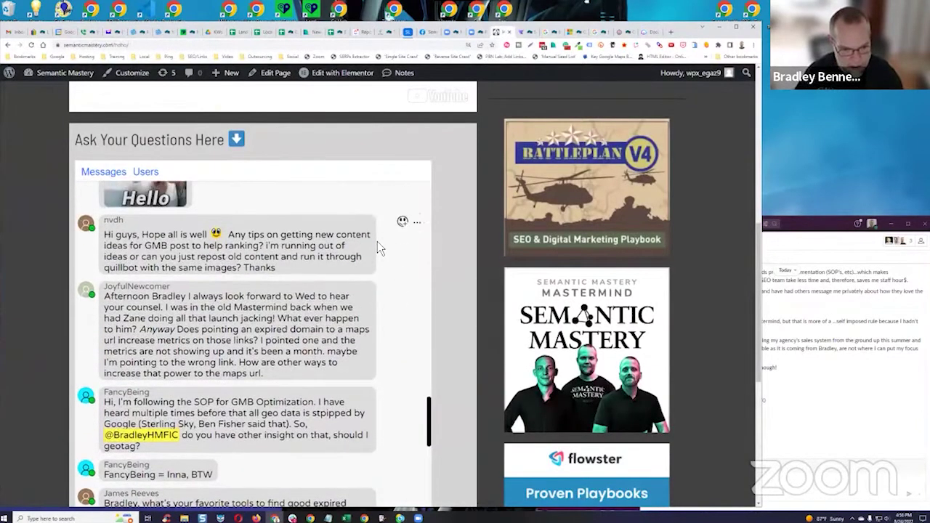
scroll(332, 415, "down", 1)
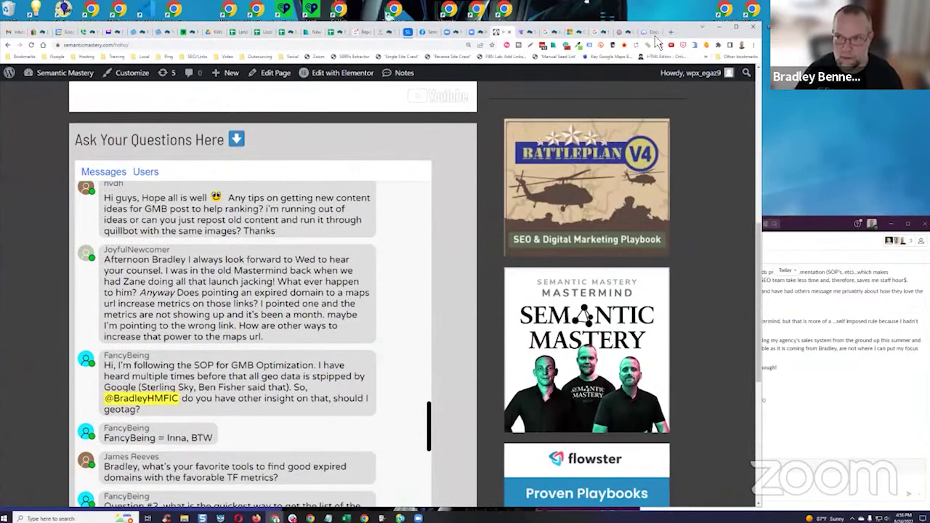
left_click(647, 32)
left_click(448, 179)
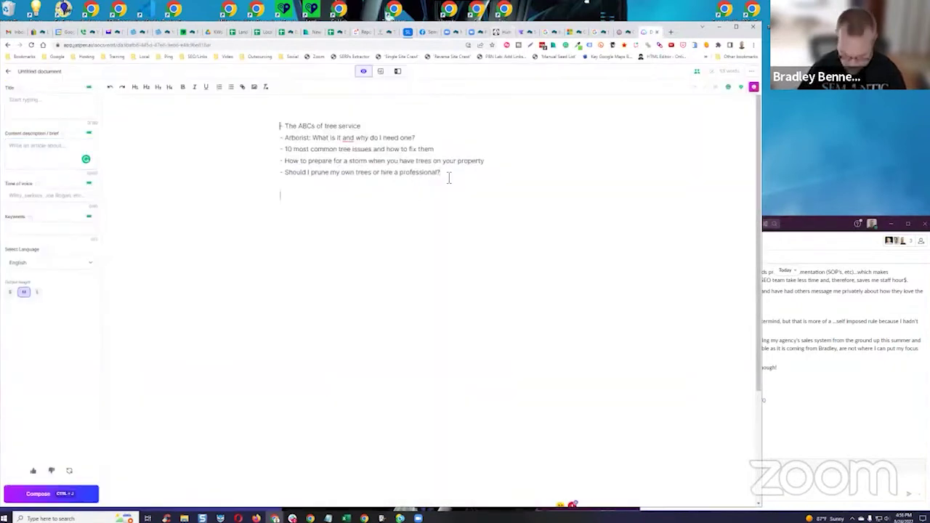
- Generate four answered FAQs from the prompt 'write faqs for a tree service company' and review them
type("-")
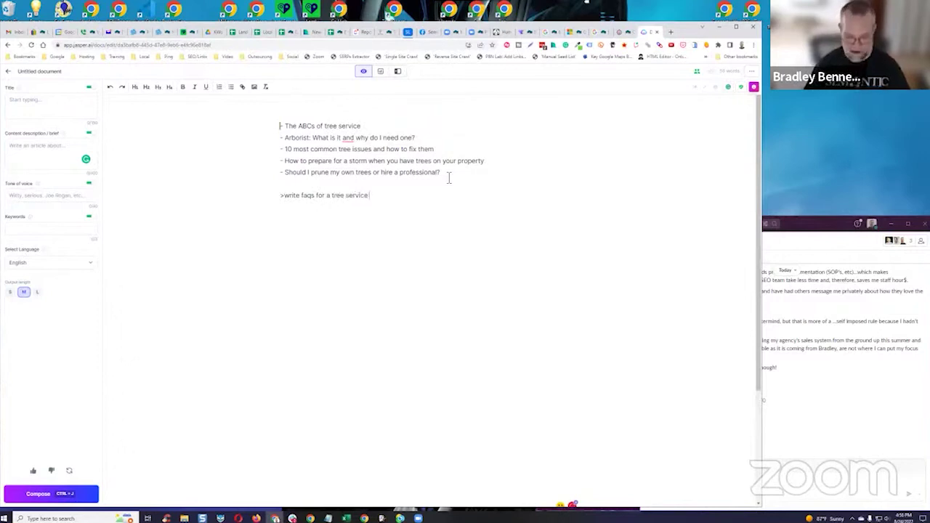
key("ctrl+Return")
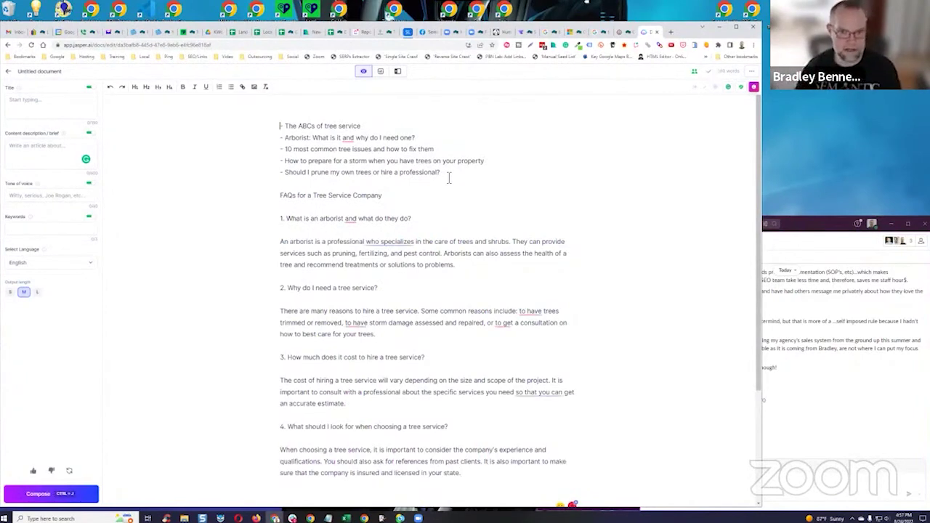
scroll(366, 240, "down", 3)
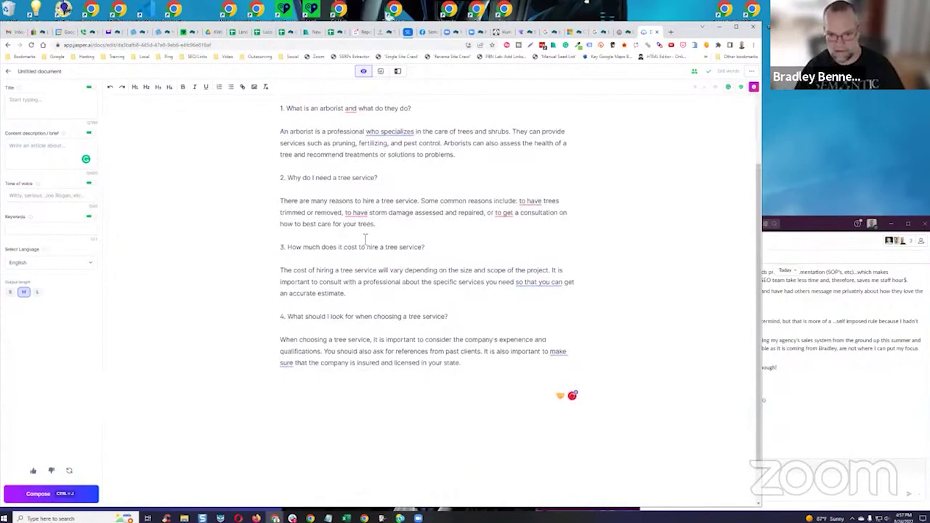
scroll(326, 237, "up", 1)
left_click_drag(434, 249, 313, 238)
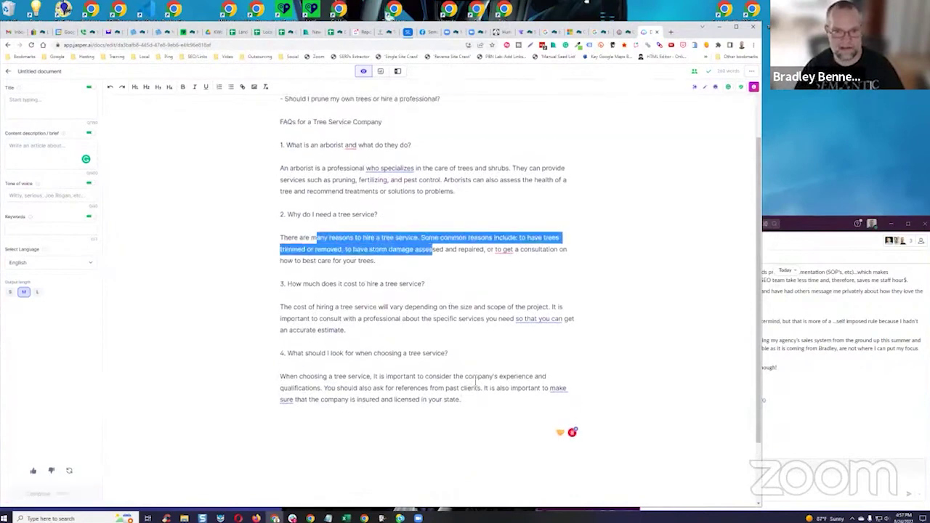
left_click(387, 262)
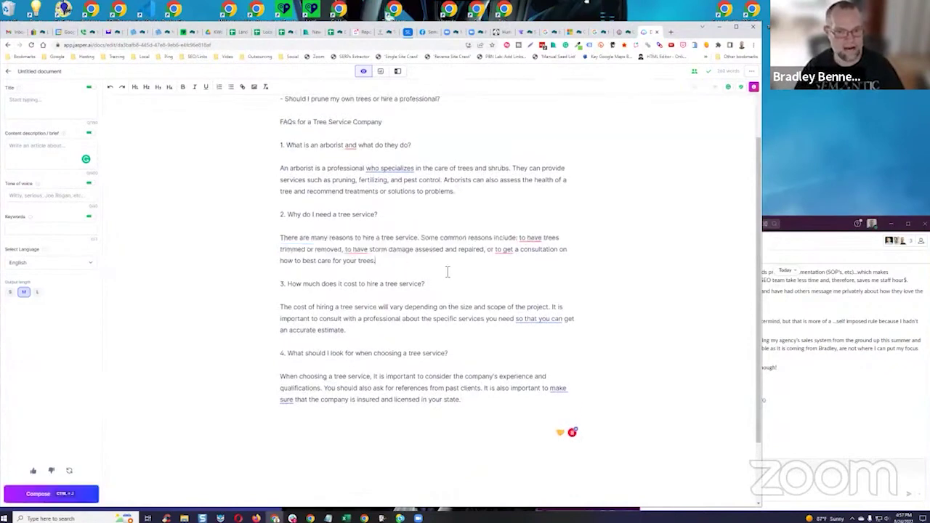
scroll(446, 436, "up", 2)
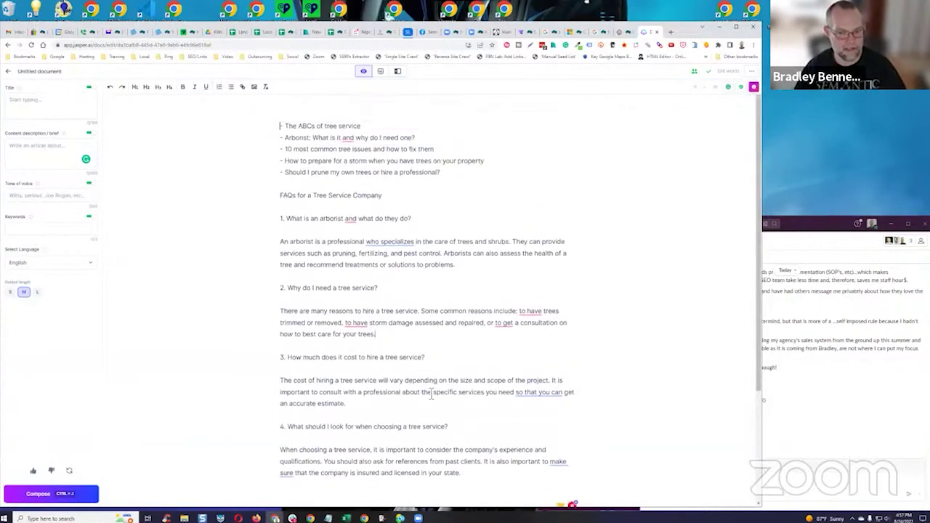